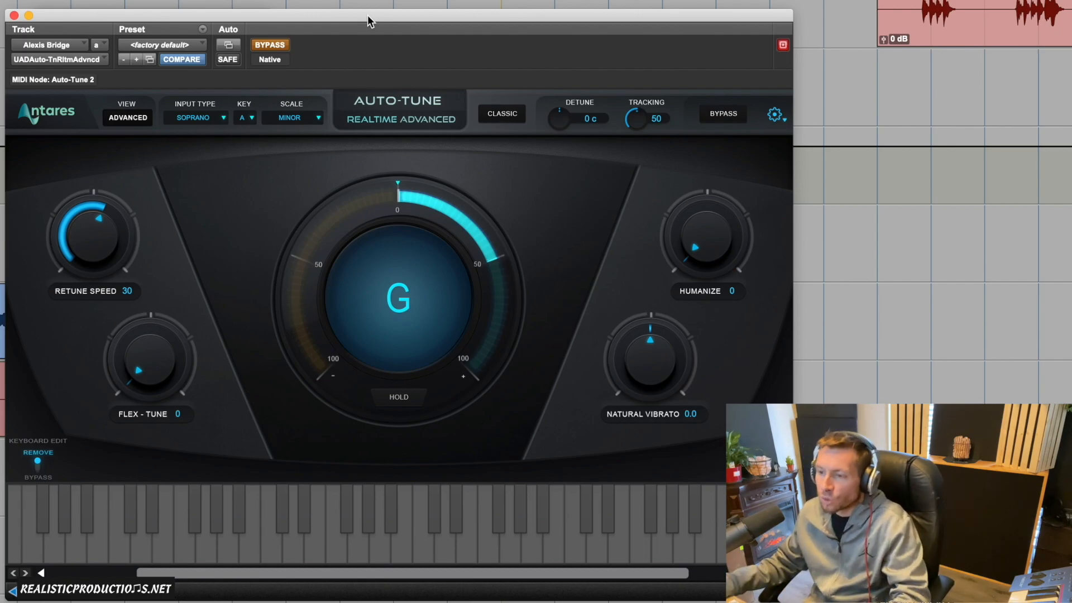
- Take the Auto-Tune plug-in out of bypass and reposition its window so all the controls are in view
{"action": "left_click_drag", "start_coordinate": [299, 13], "coordinate": [254, 11]}
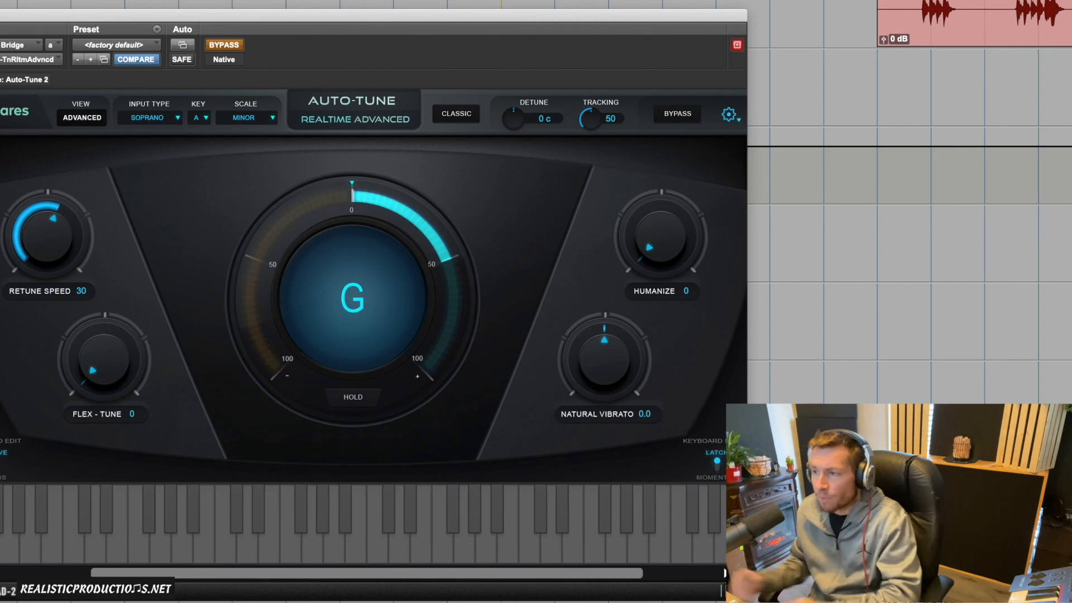
{"action": "left_click", "coordinate": [222, 44]}
{"action": "left_click_drag", "start_coordinate": [241, 24], "coordinate": [280, 38]}
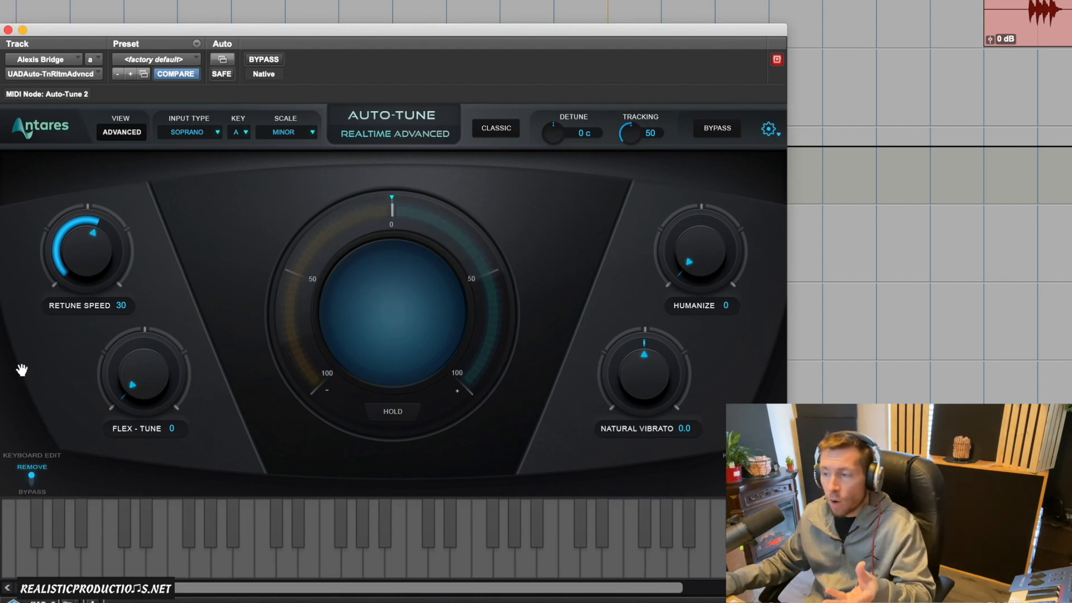
- Try Retune Speed values of 6, 20 and 79, and finish at 25
{"action": "left_click_drag", "start_coordinate": [81, 283], "coordinate": [96, 252]}
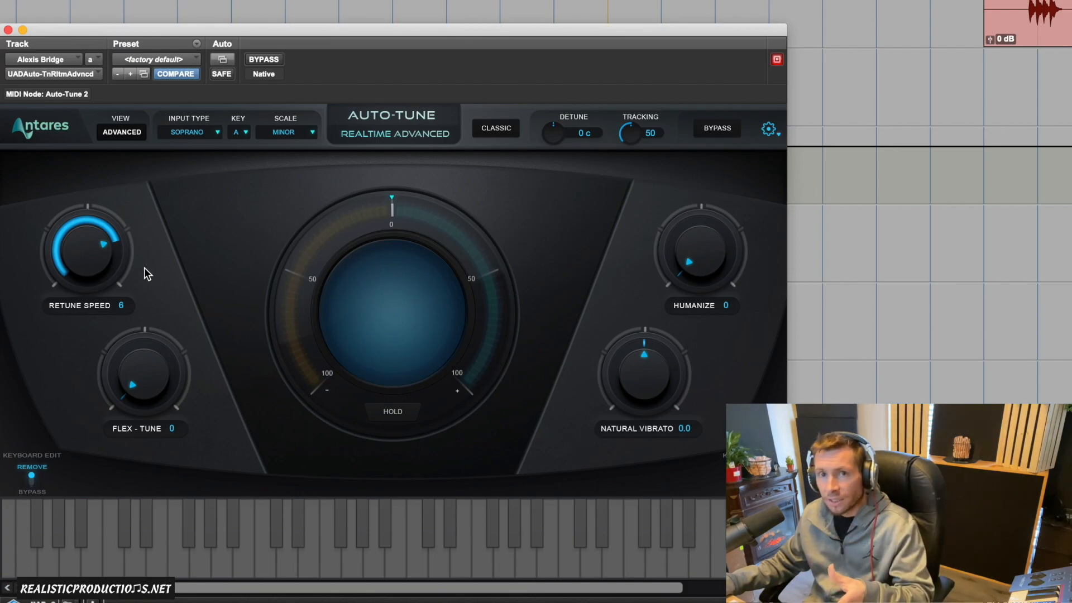
{"action": "left_click_drag", "start_coordinate": [105, 249], "coordinate": [101, 272]}
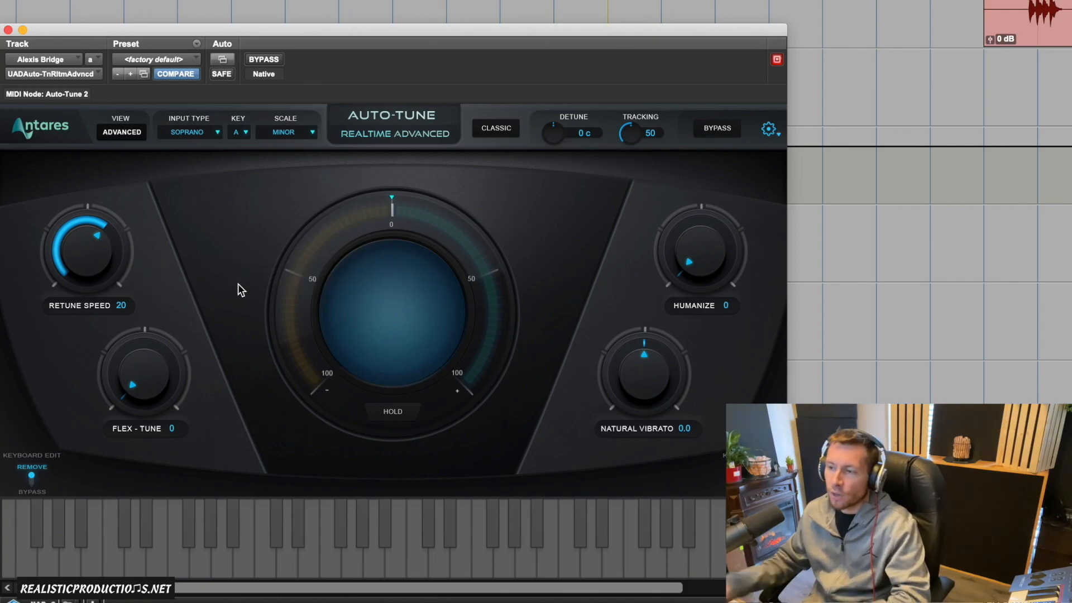
{"action": "mouse_move", "coordinate": [87, 274]}
{"action": "left_mouse_down"}
{"action": "mouse_move", "coordinate": [85, 291]}
{"action": "mouse_move", "coordinate": [86, 280]}
{"action": "left_mouse_up"}
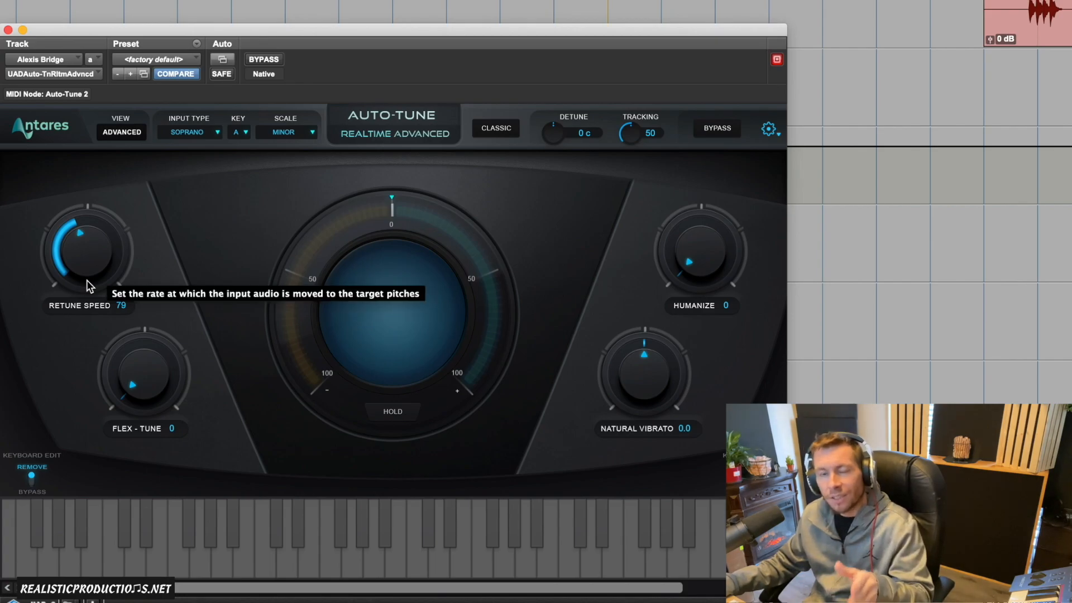
{"action": "left_click_drag", "start_coordinate": [86, 279], "coordinate": [100, 258]}
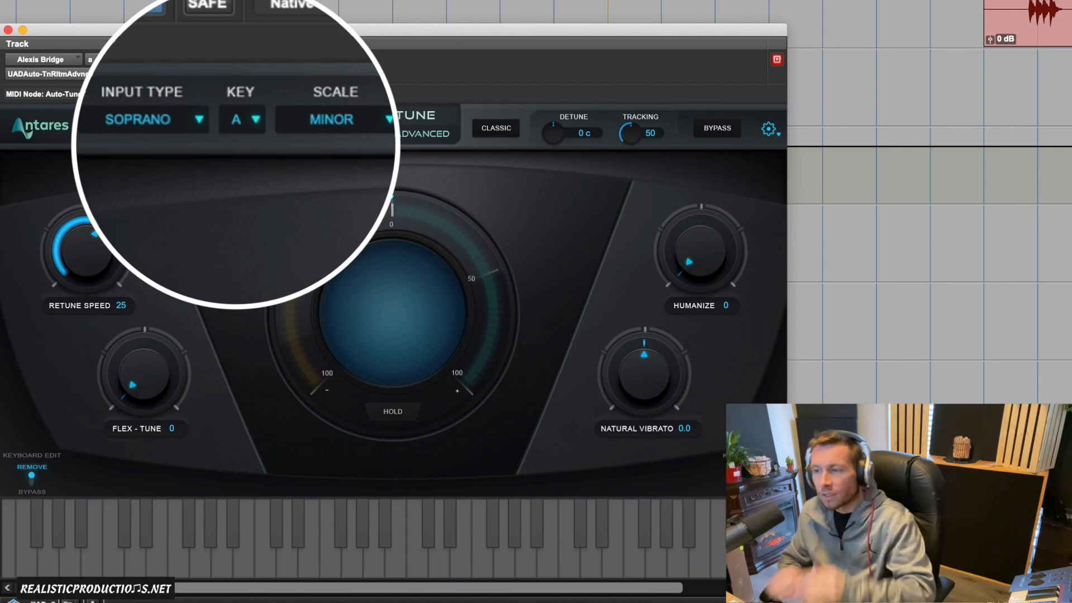
- Choose Soprano as the input type for the vocal
{"action": "left_click", "coordinate": [162, 121]}
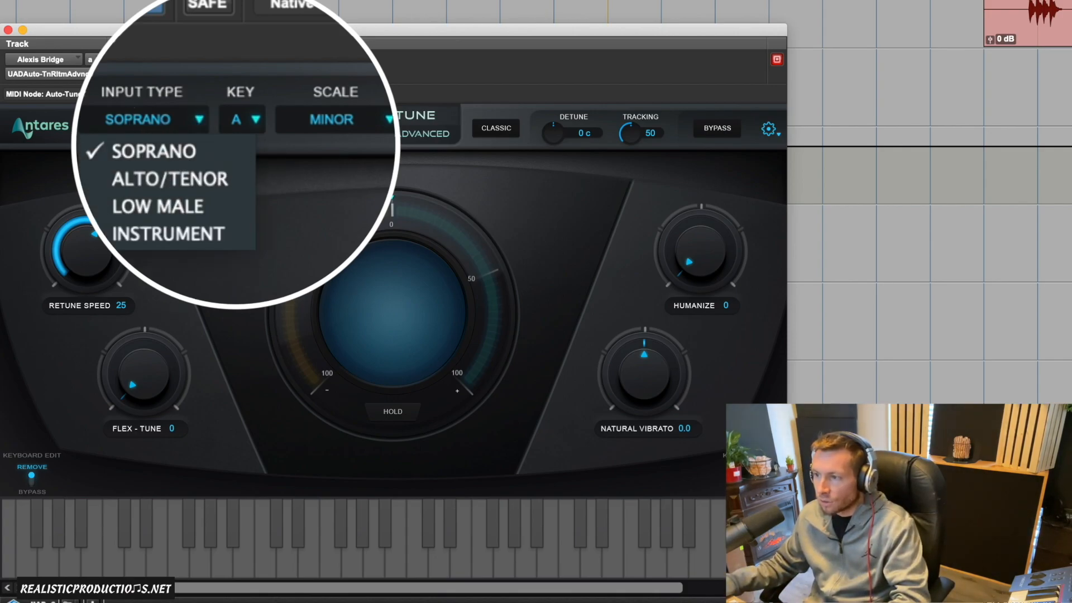
{"action": "left_click", "coordinate": [151, 150]}
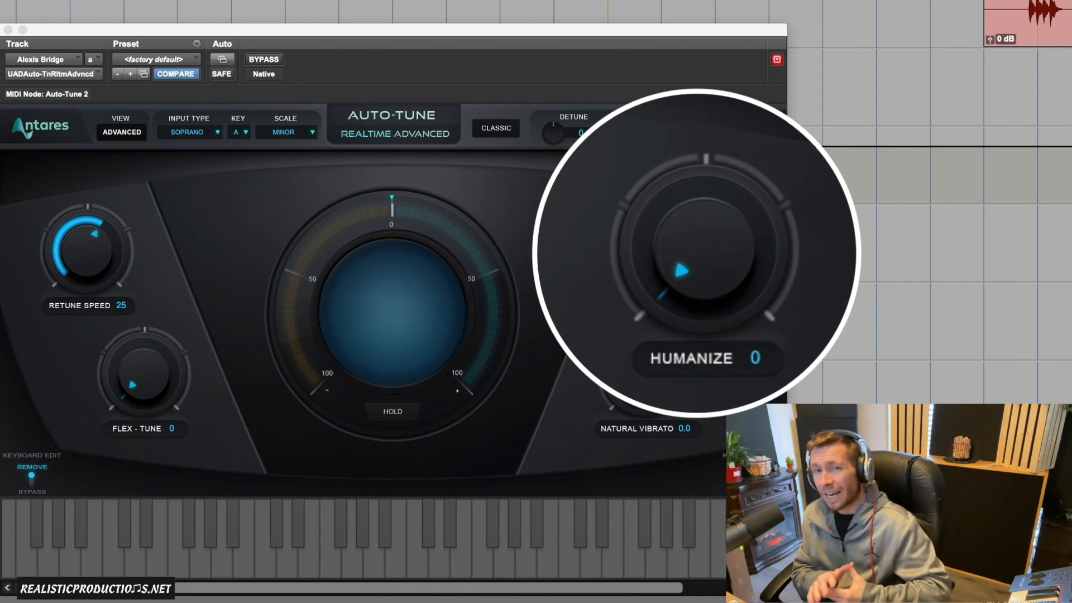
- Play back the vocal and audition the Humanize amount, raising it from 0 to 28
{"action": "left_click", "coordinate": [718, 292]}
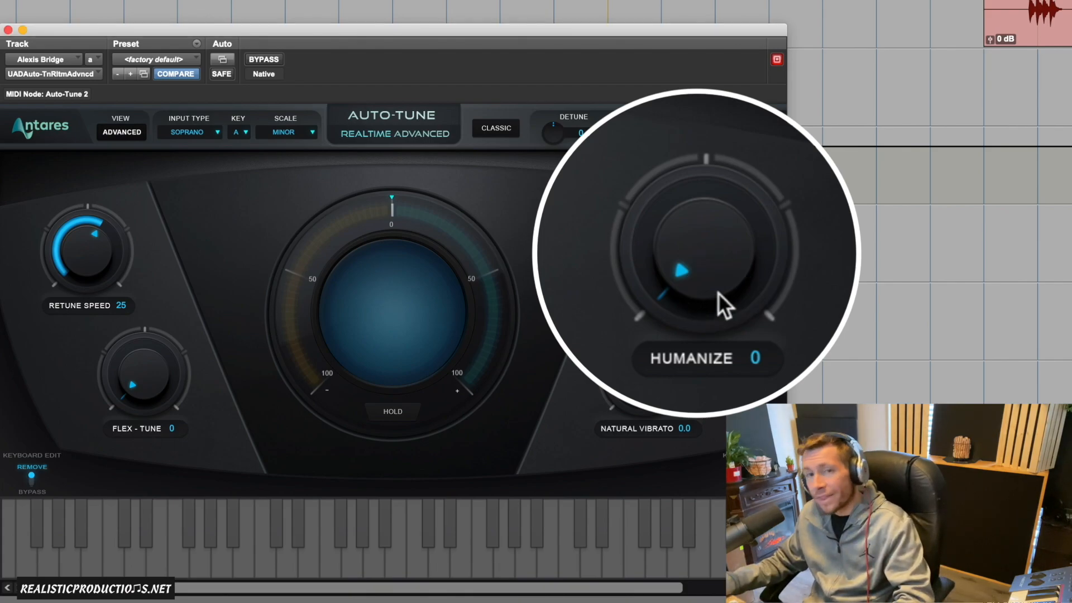
{"action": "left_click_drag", "start_coordinate": [690, 271], "coordinate": [664, 385]}
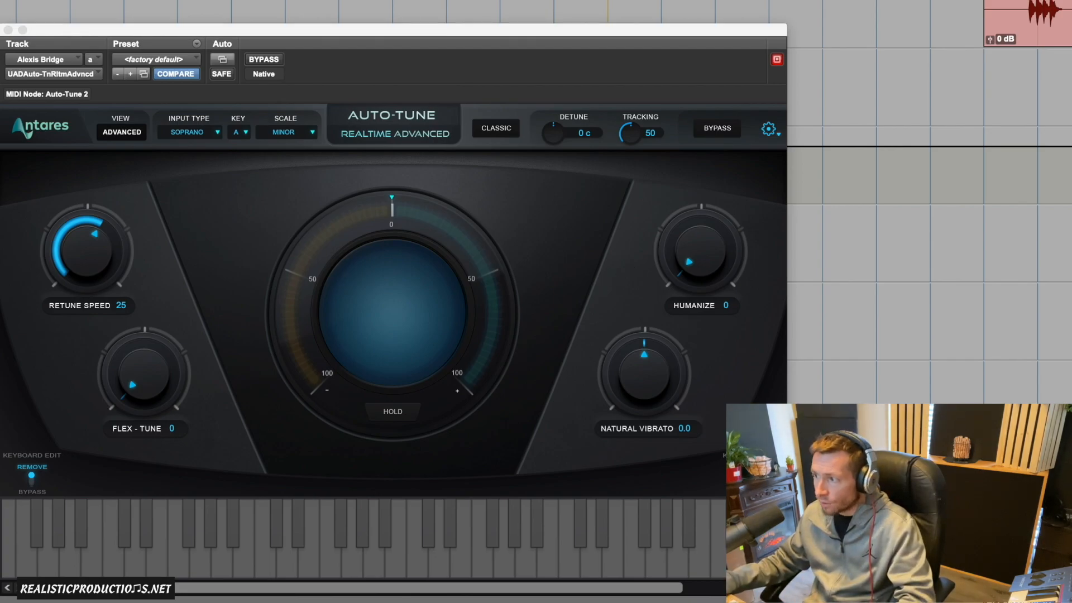
{"action": "left_click", "coordinate": [714, 282]}
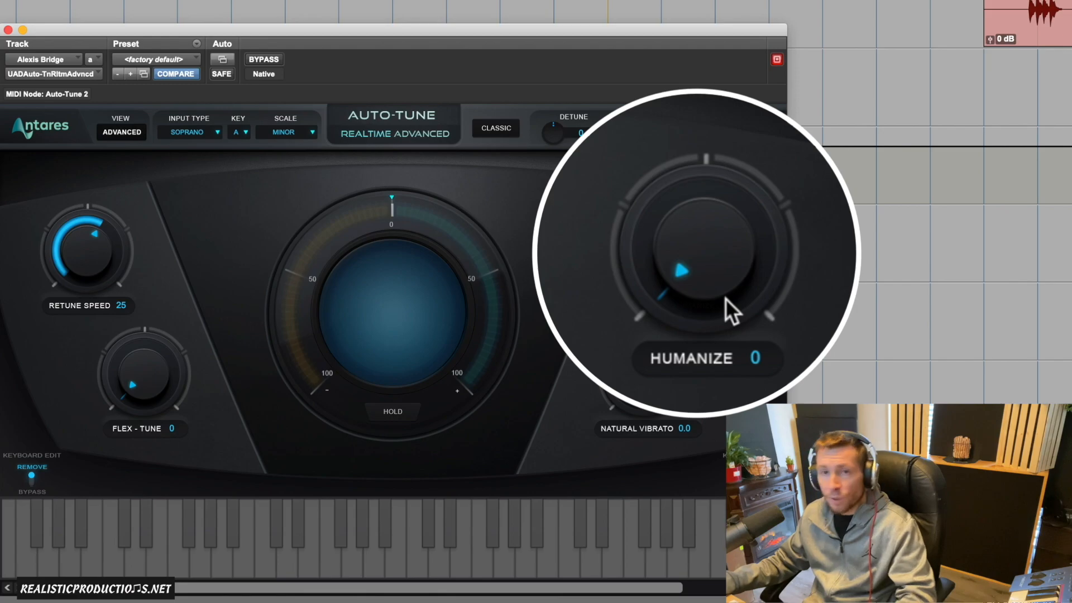
{"action": "key", "text": "space"}
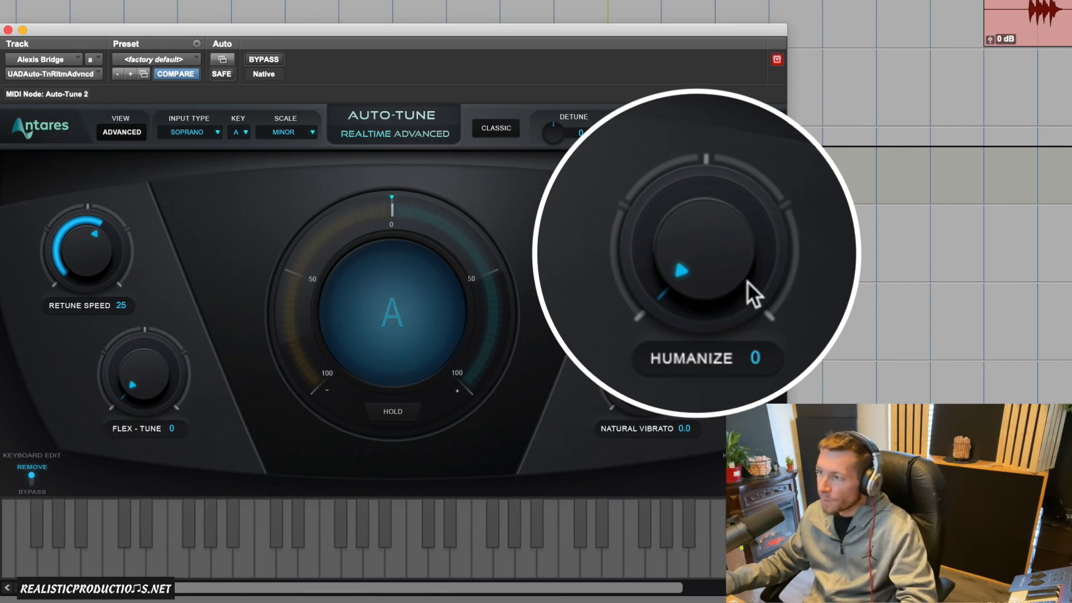
{"action": "left_click_drag", "start_coordinate": [733, 296], "coordinate": [748, 194]}
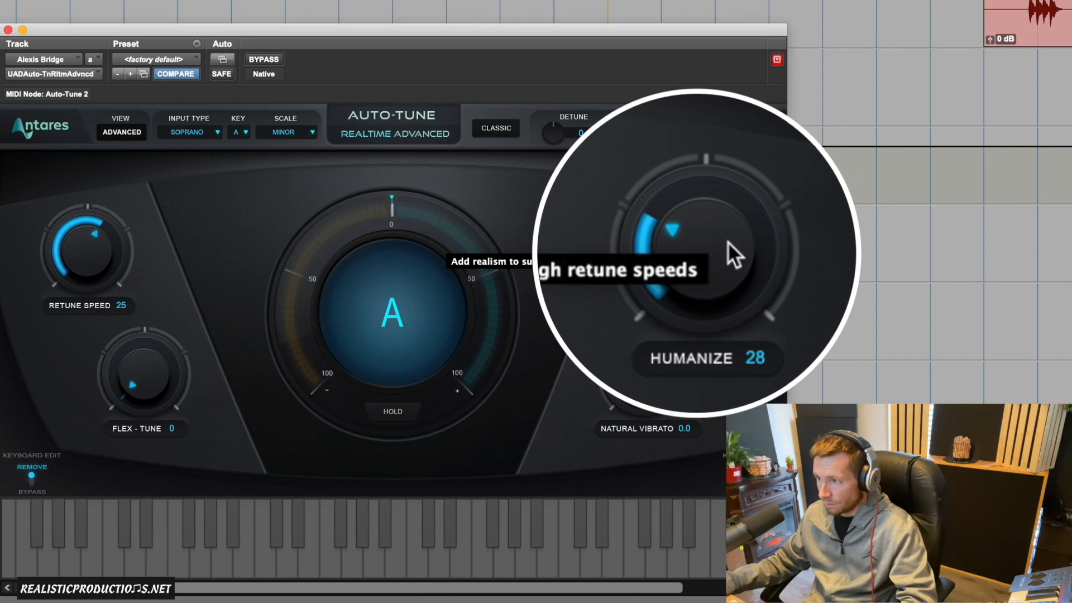
{"action": "left_click_drag", "start_coordinate": [718, 265], "coordinate": [702, 238]}
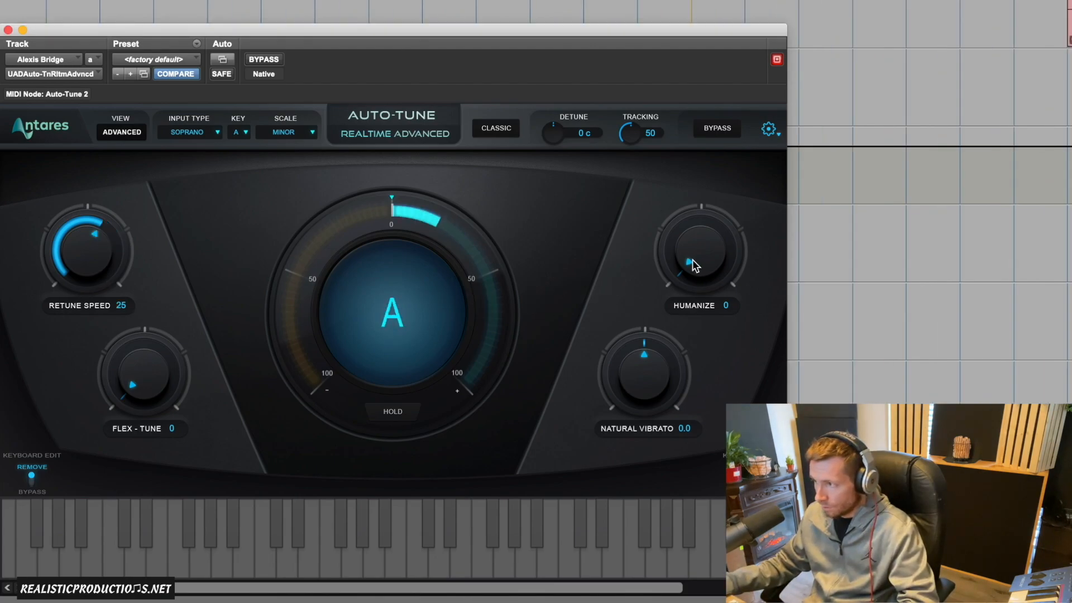
- Compare Humanize amounts of 65, 0 and 71 on the vocal during playback
{"action": "left_click_drag", "start_coordinate": [698, 257], "coordinate": [748, 109]}
{"action": "left_click_drag", "start_coordinate": [731, 224], "coordinate": [733, 224]}
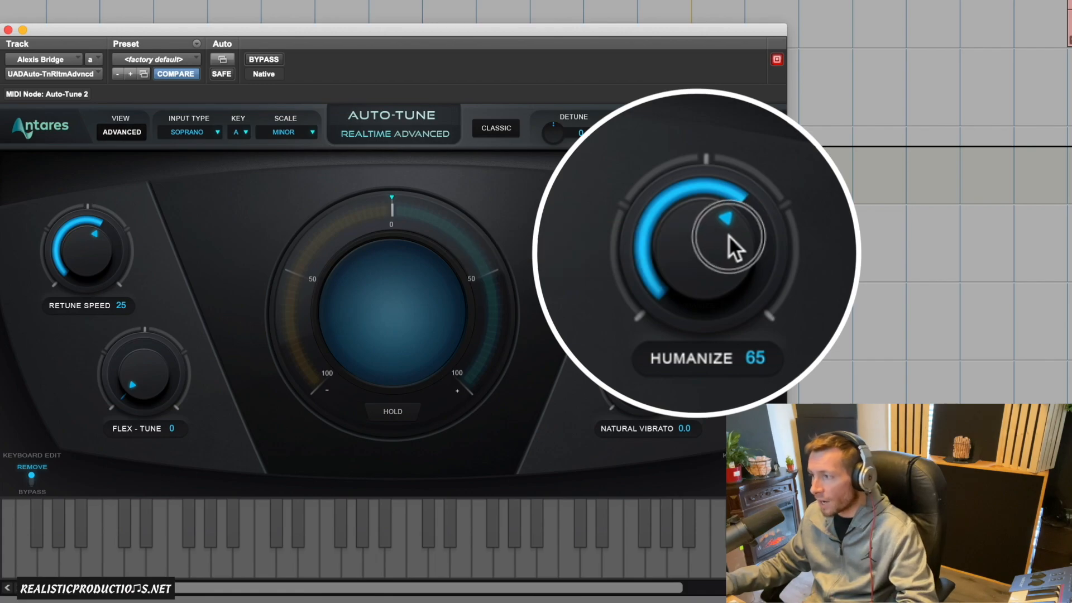
{"action": "left_click", "coordinate": [730, 233], "text": "alt"}
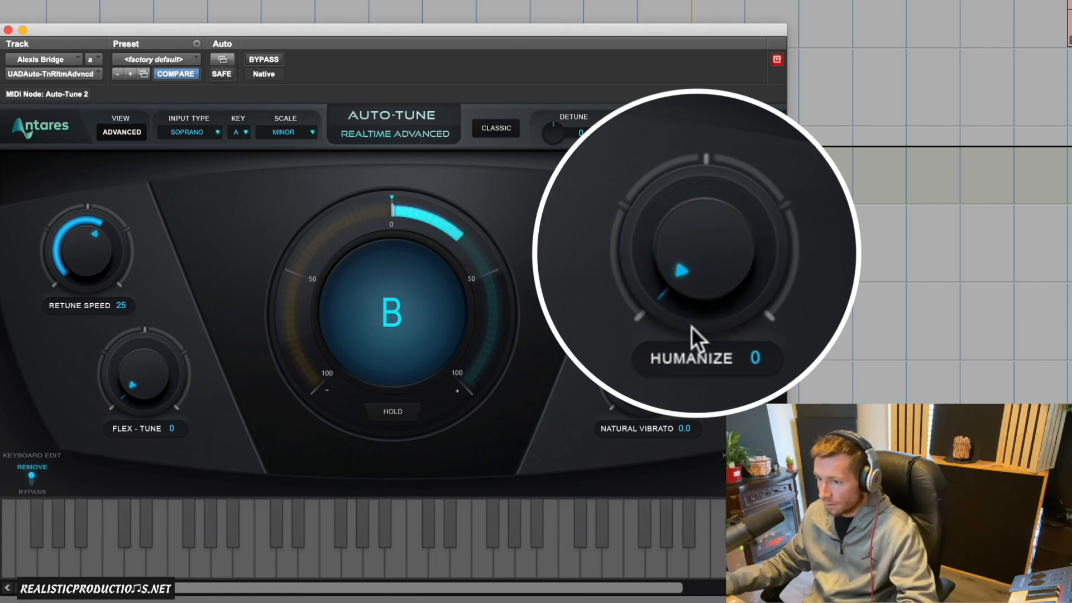
{"action": "left_click_drag", "start_coordinate": [694, 293], "coordinate": [730, 219]}
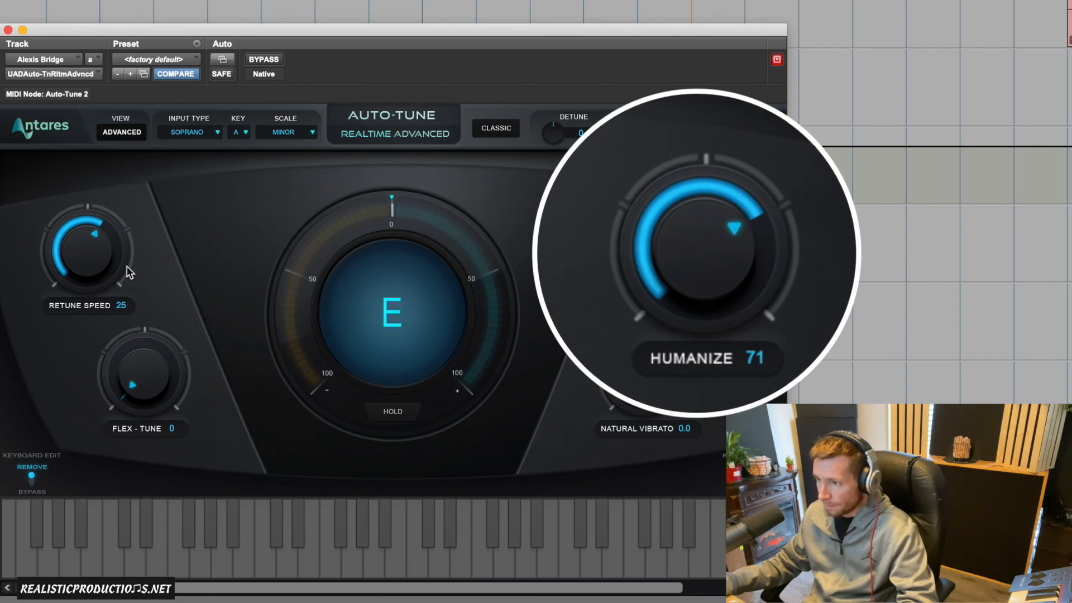
- Set the Retune Speed to 5 and compare Humanize at 0 with Humanize raised to 66
{"action": "left_click_drag", "start_coordinate": [96, 262], "coordinate": [105, 244]}
{"action": "left_click_drag", "start_coordinate": [687, 246], "coordinate": [696, 434]}
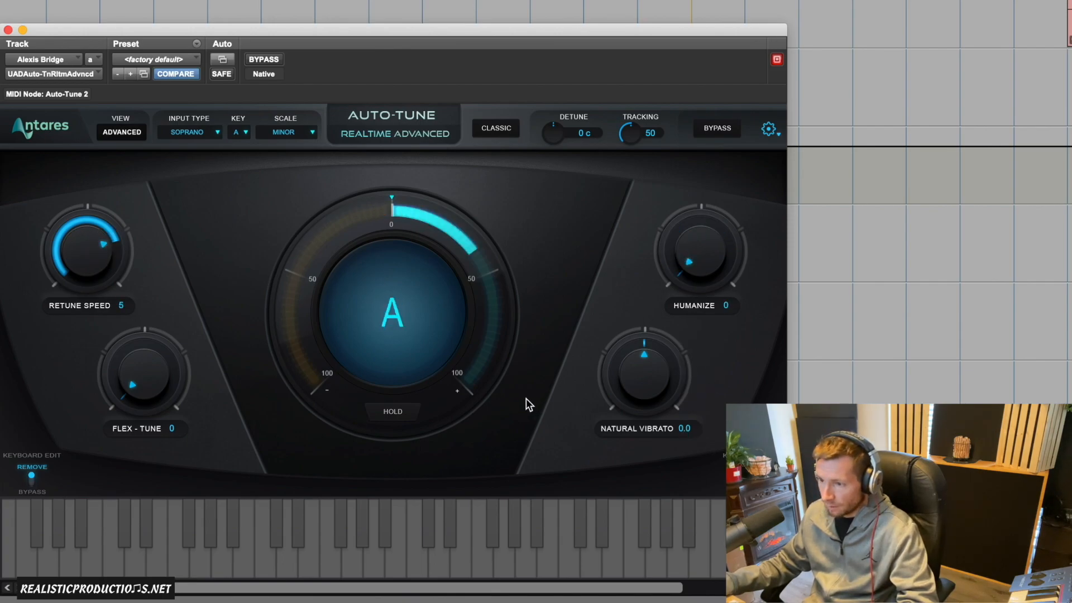
{"action": "left_click_drag", "start_coordinate": [724, 266], "coordinate": [723, 158]}
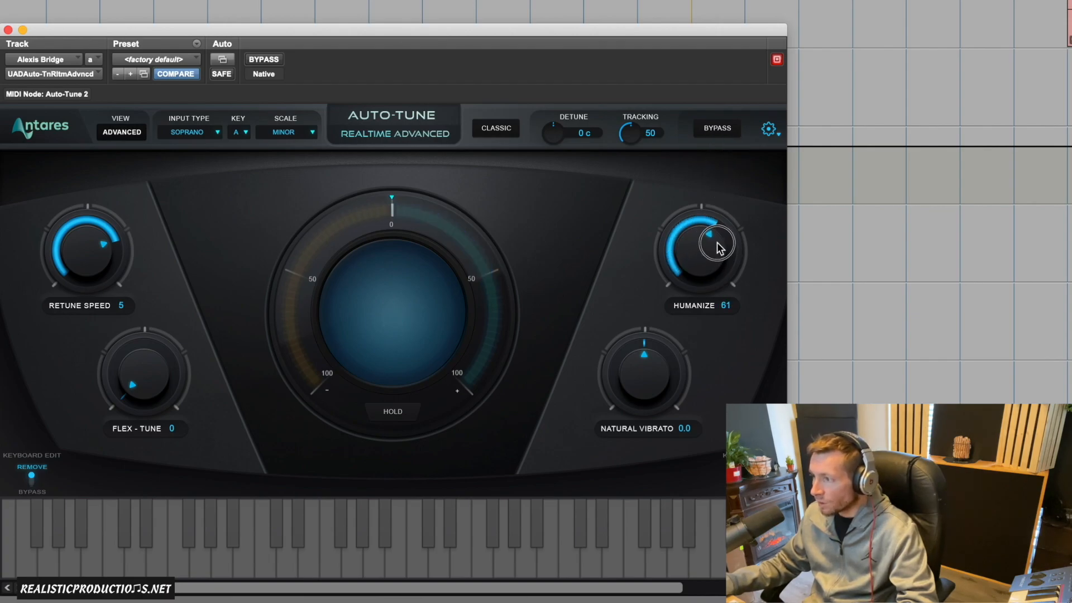
{"action": "left_click_drag", "start_coordinate": [720, 244], "coordinate": [721, 242]}
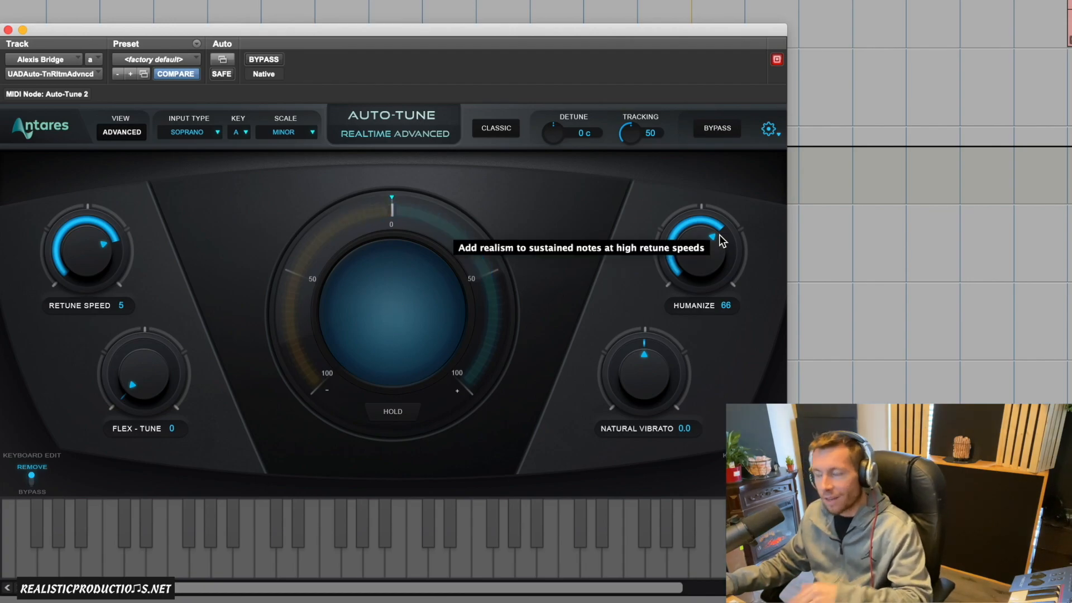
- Set the Retune Speed to 20 and Humanize to 30
{"action": "left_click_drag", "start_coordinate": [90, 264], "coordinate": [88, 273]}
{"action": "left_click_drag", "start_coordinate": [699, 266], "coordinate": [687, 292]}
{"action": "left_click_drag", "start_coordinate": [683, 303], "coordinate": [680, 309]}
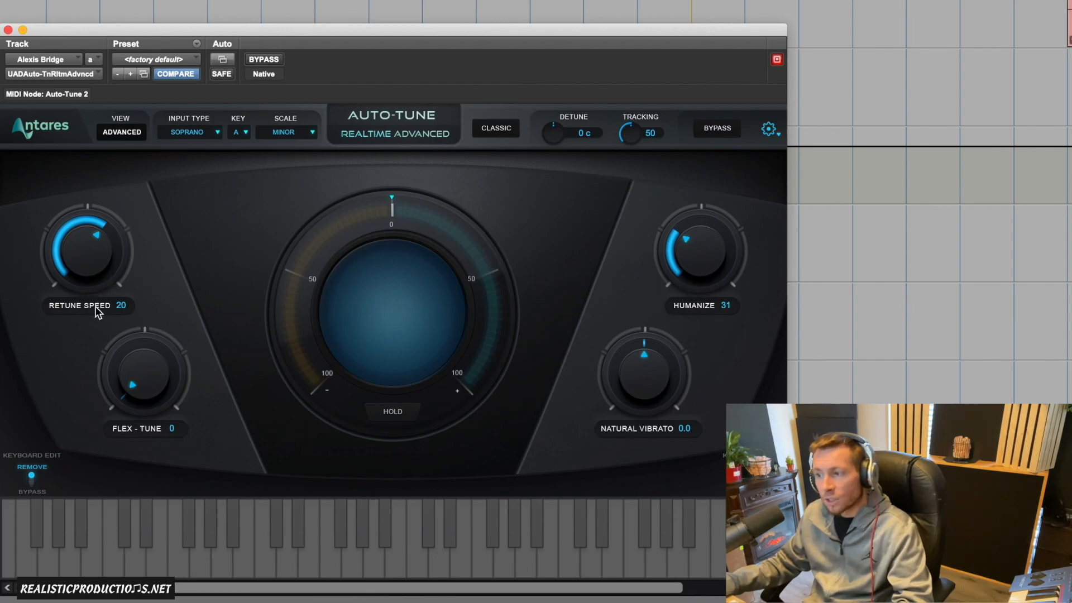
{"action": "left_click_drag", "start_coordinate": [704, 264], "coordinate": [703, 264]}
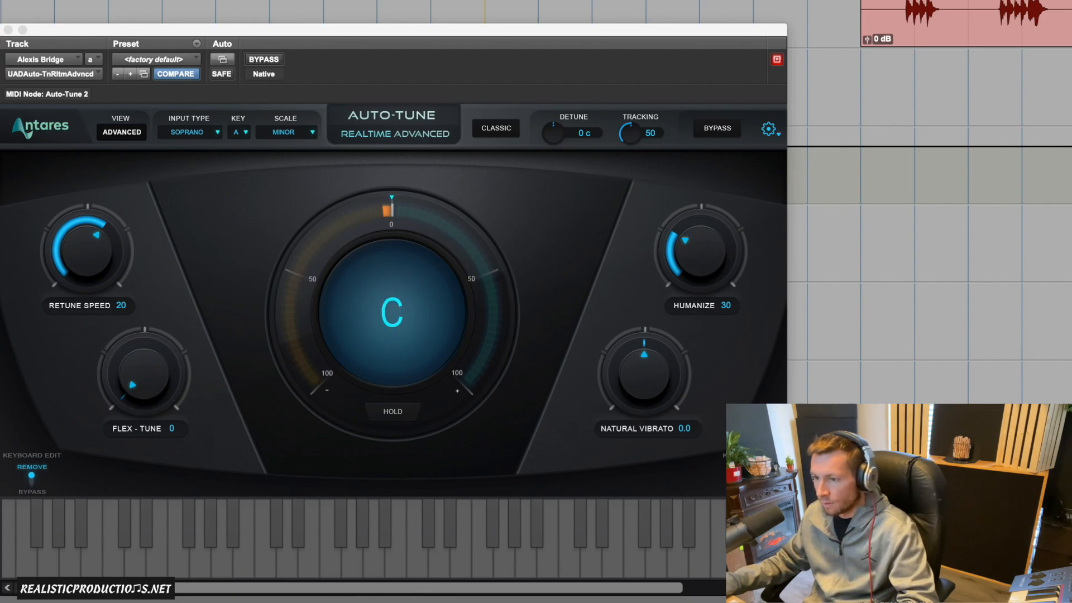
- Audition Flex-Tune on the vocal at 51, 87, 0 and 75, and return it to 0
{"action": "left_click_drag", "start_coordinate": [145, 385], "coordinate": [153, 335]}
{"action": "left_click_drag", "start_coordinate": [155, 291], "coordinate": [167, 227]}
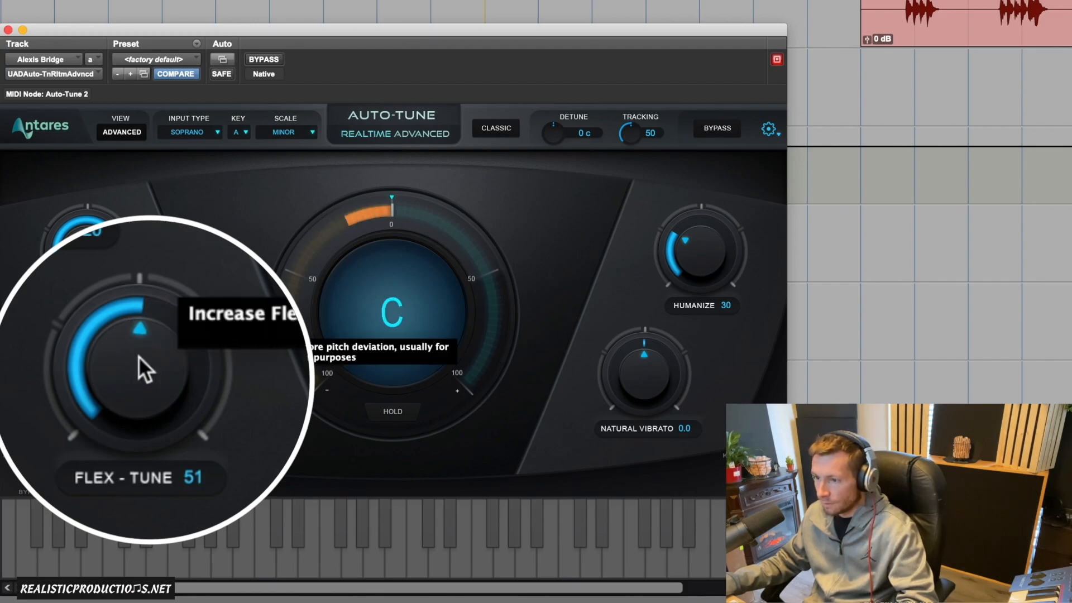
{"action": "left_click_drag", "start_coordinate": [144, 366], "coordinate": [143, 395]}
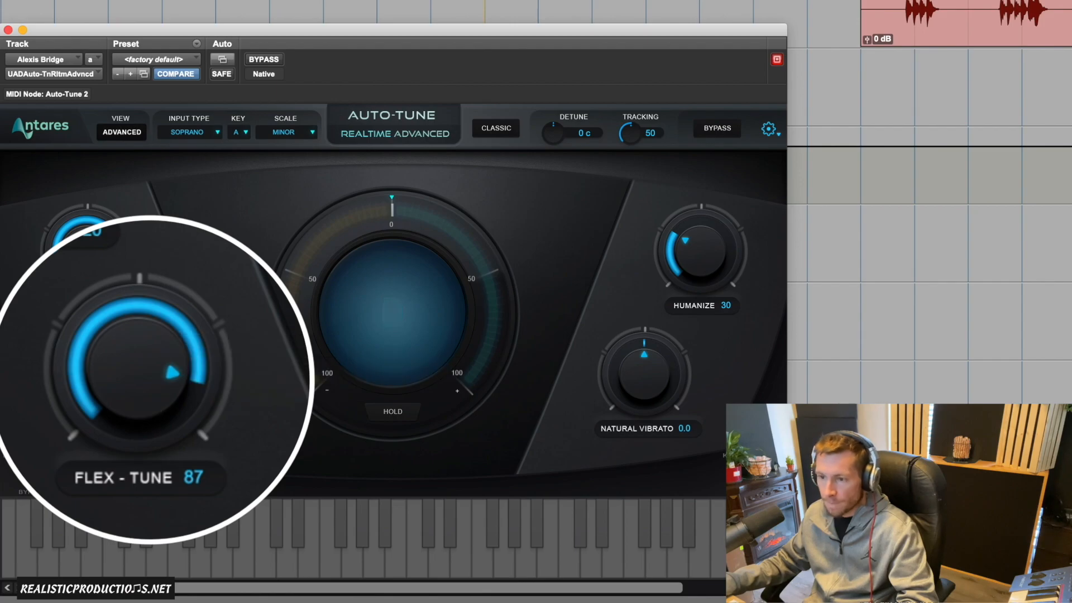
{"action": "scroll", "coordinate": [929, 302], "scroll_direction": "left", "scroll_amount": 2}
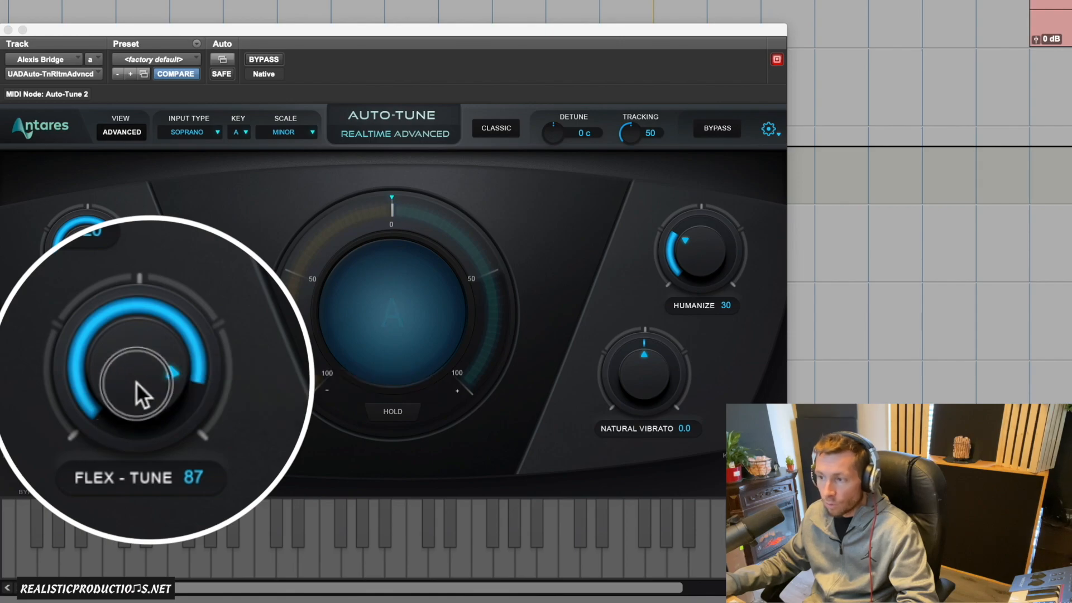
{"action": "left_click_drag", "start_coordinate": [124, 377], "coordinate": [124, 480]}
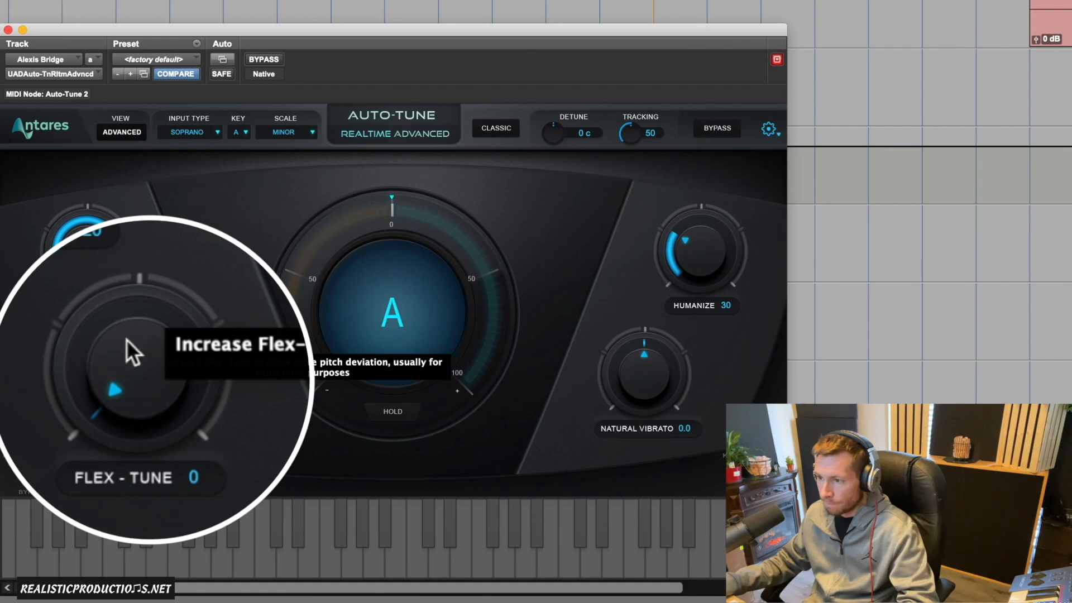
{"action": "left_click_drag", "start_coordinate": [139, 342], "coordinate": [138, 251]}
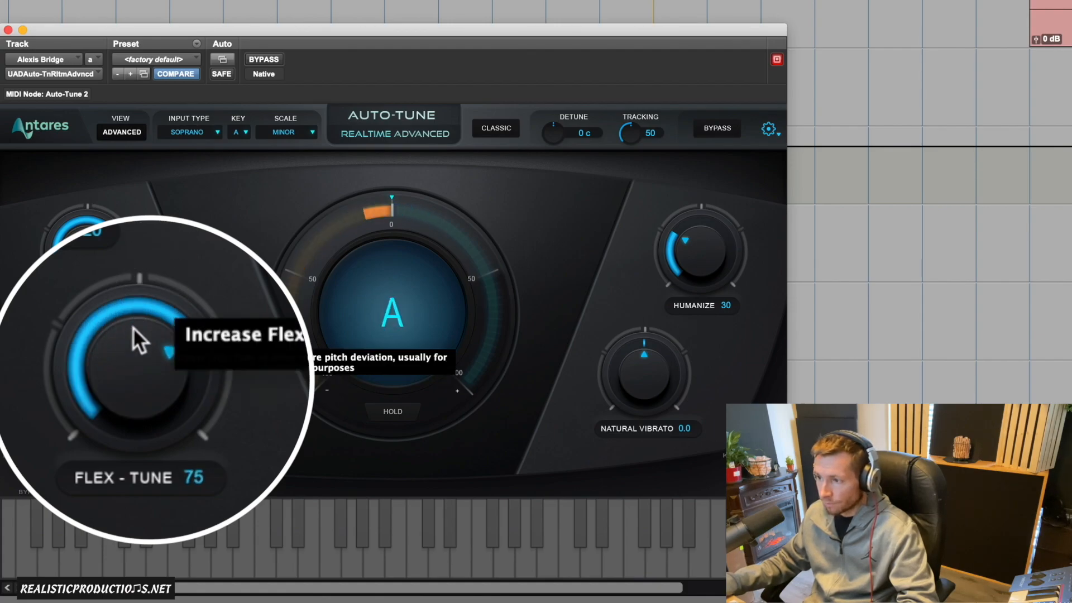
{"action": "left_click_drag", "start_coordinate": [134, 362], "coordinate": [113, 515]}
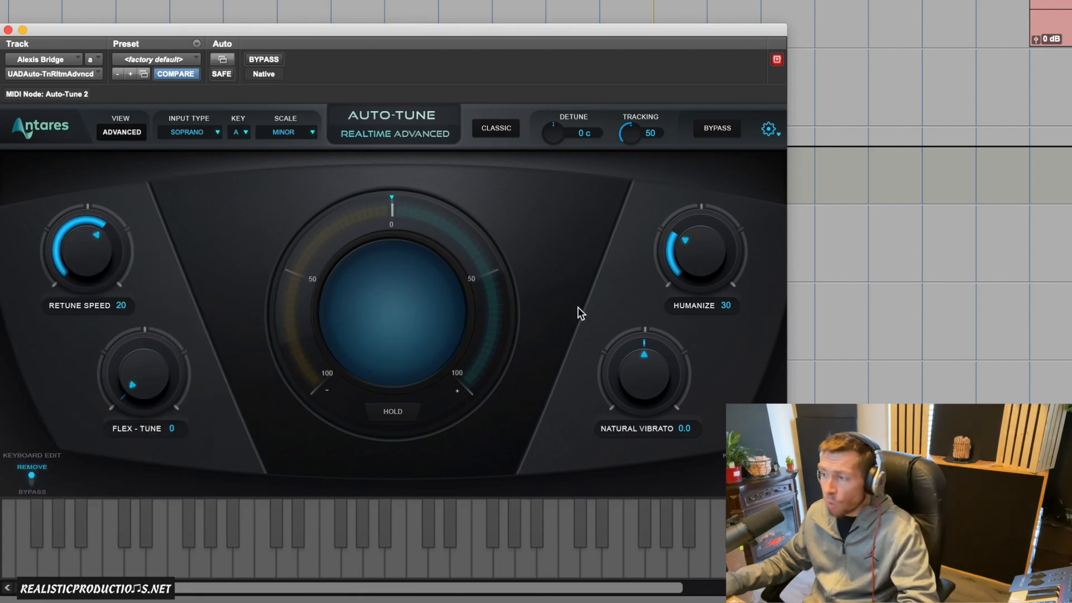
- Set Humanize to 0 and lower the Retune Speed to 6 for a hard-tuned sound
{"action": "left_click_drag", "start_coordinate": [701, 251], "coordinate": [661, 359]}
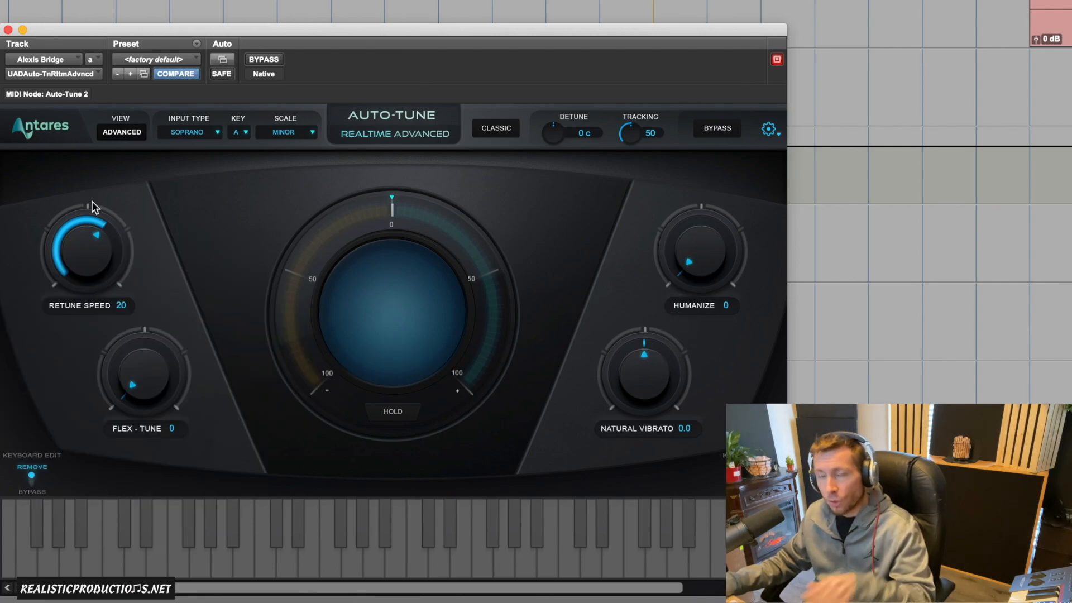
{"action": "left_click_drag", "start_coordinate": [100, 273], "coordinate": [110, 260]}
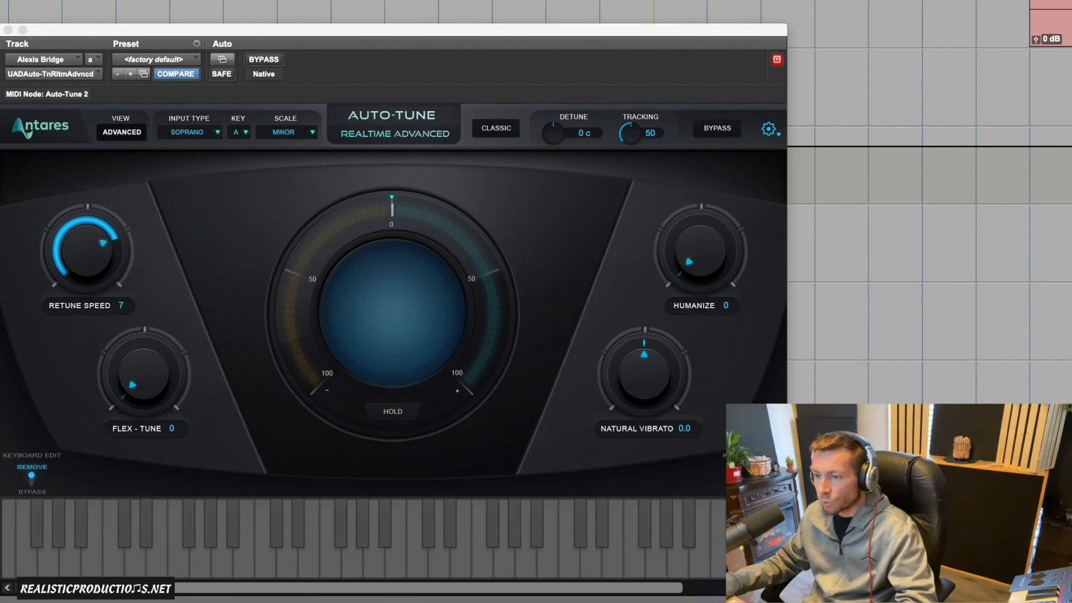
{"action": "left_click_drag", "start_coordinate": [84, 264], "coordinate": [83, 267]}
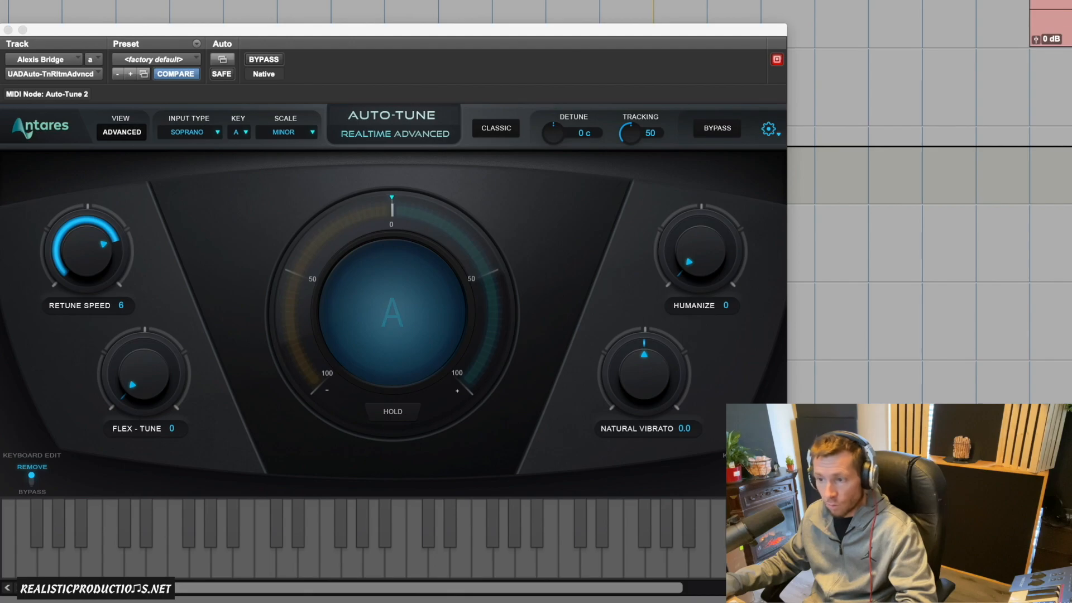
- Audition Flex-Tune at 74 with Humanize at 54, and reset both to 0
{"action": "left_click_drag", "start_coordinate": [152, 395], "coordinate": [194, 282]}
{"action": "left_click_drag", "start_coordinate": [654, 306], "coordinate": [720, 174]}
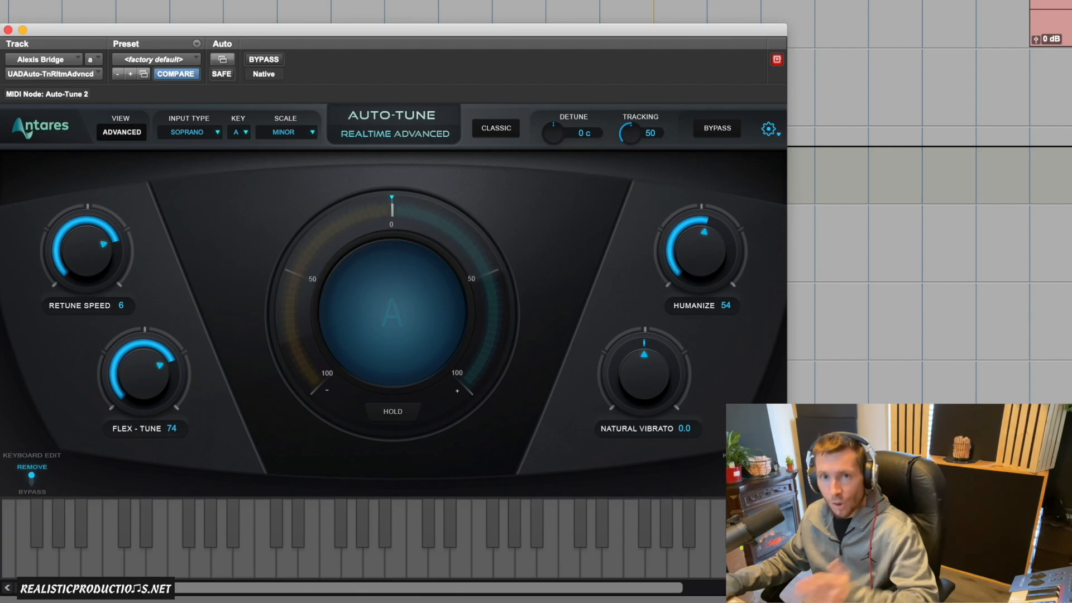
{"action": "left_click_drag", "start_coordinate": [145, 374], "coordinate": [134, 584]}
{"action": "left_click_drag", "start_coordinate": [698, 239], "coordinate": [650, 331]}
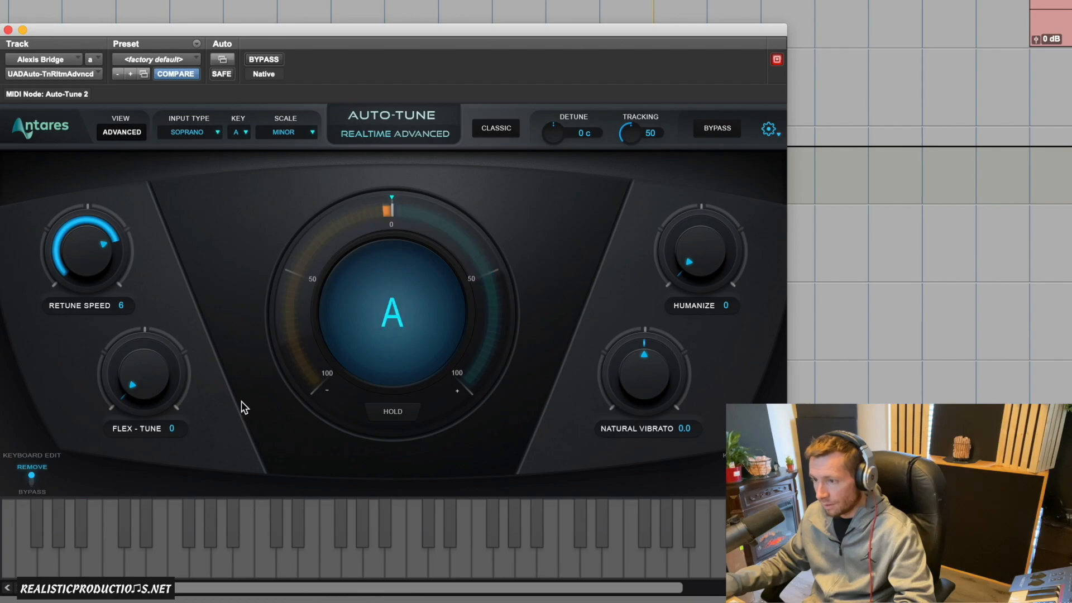
- Set Flex-Tune to 67, Humanize to 64 and the Retune Speed to 20
{"action": "left_click_drag", "start_coordinate": [171, 347], "coordinate": [198, 291]}
{"action": "left_click_drag", "start_coordinate": [716, 266], "coordinate": [732, 163]}
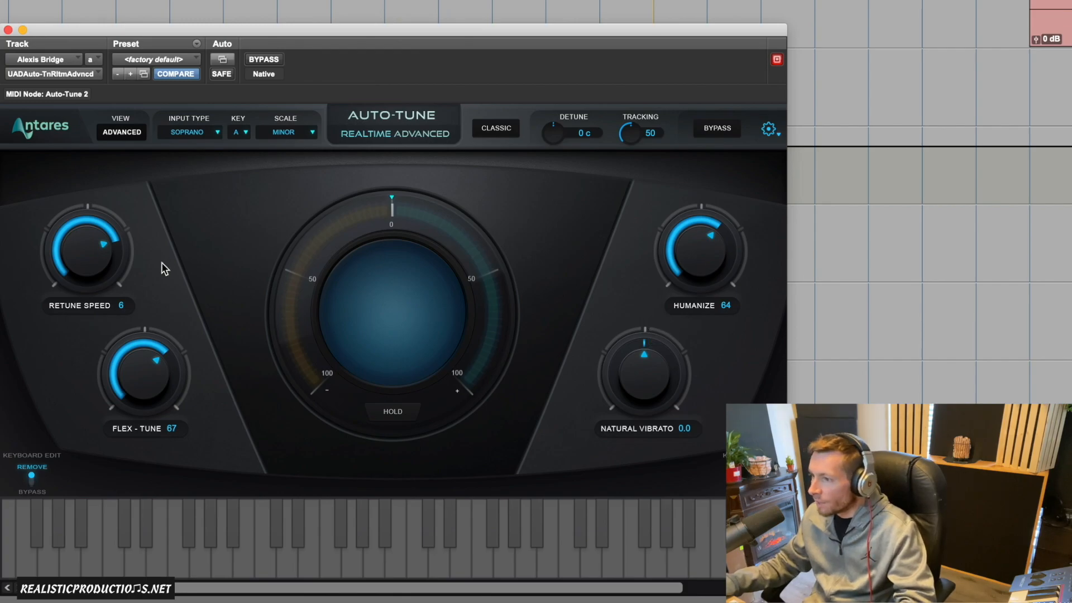
{"action": "left_click_drag", "start_coordinate": [106, 269], "coordinate": [103, 265]}
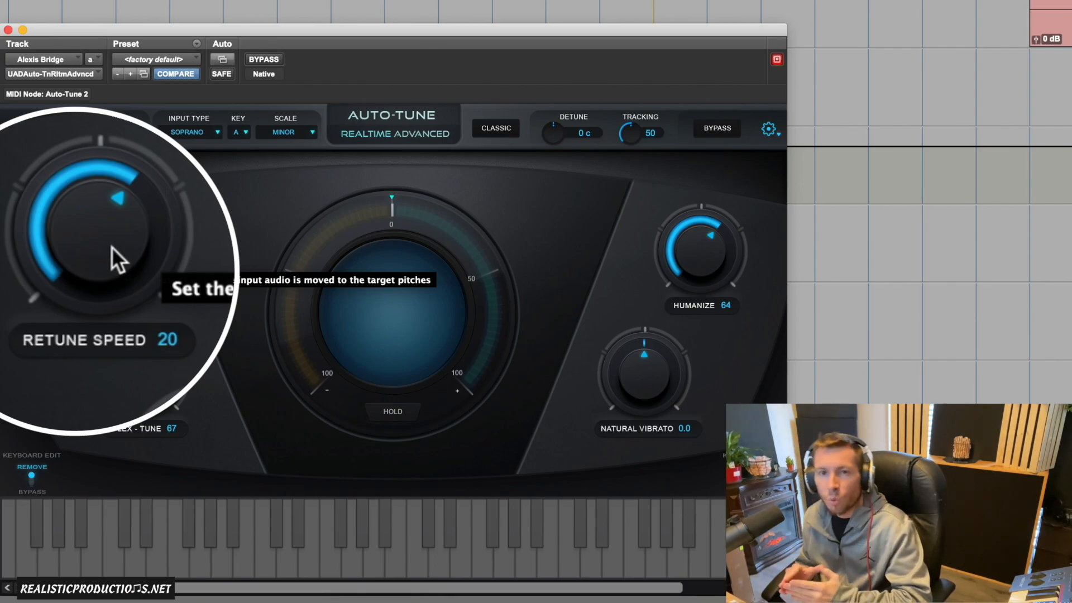
- Set the Retune Speed to 30, Humanize to 20 and Flex-Tune to 50 for a more natural vocal
{"action": "left_click_drag", "start_coordinate": [112, 247], "coordinate": [108, 259]}
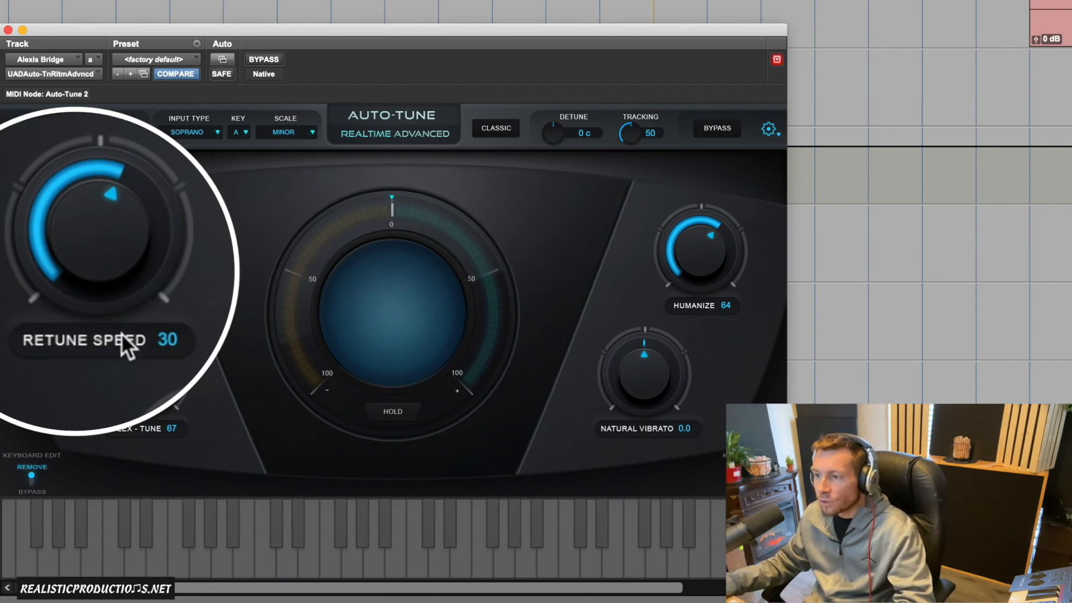
{"action": "left_click_drag", "start_coordinate": [687, 248], "coordinate": [596, 325]}
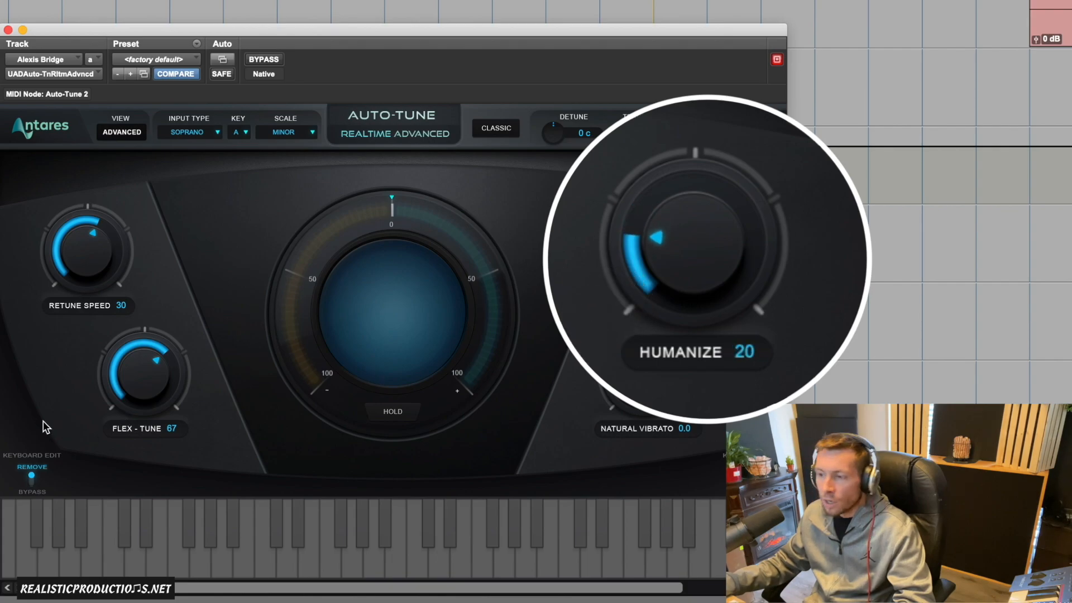
{"action": "left_click_drag", "start_coordinate": [150, 397], "coordinate": [131, 432]}
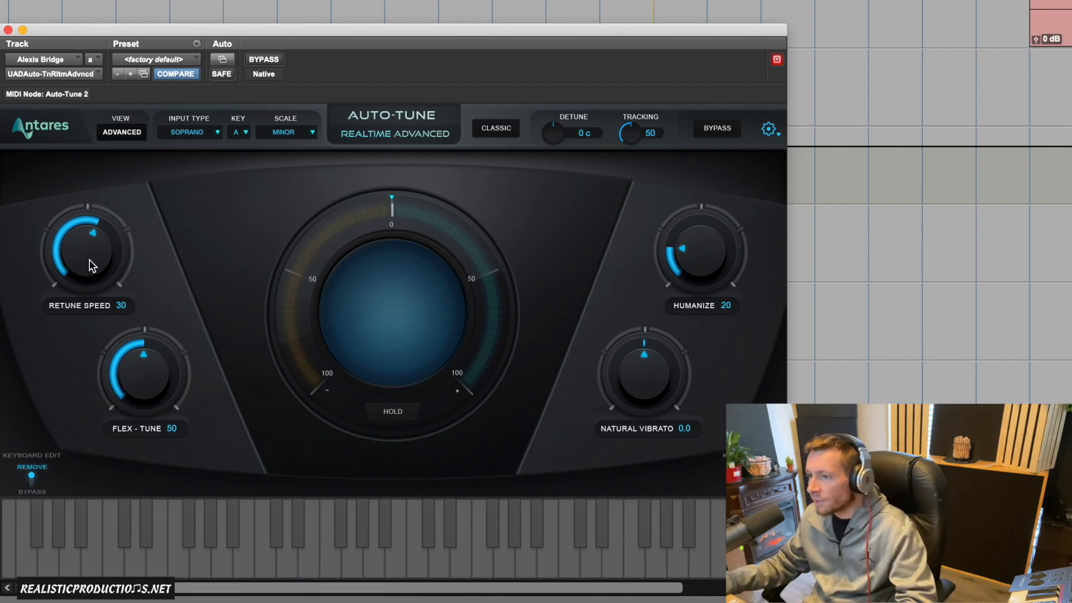
- Audition the Retune Speed at 20 with Flex-Tune at 50 and 0, and return them to 30 and 50
{"action": "left_click_drag", "start_coordinate": [90, 260], "coordinate": [92, 256]}
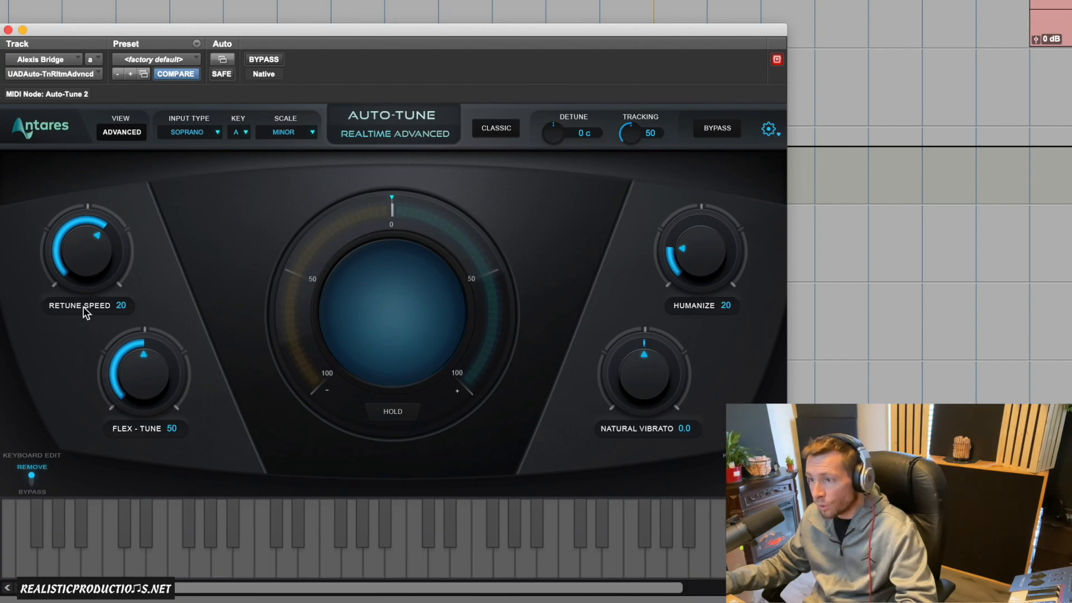
{"action": "left_click_drag", "start_coordinate": [159, 377], "coordinate": [124, 473]}
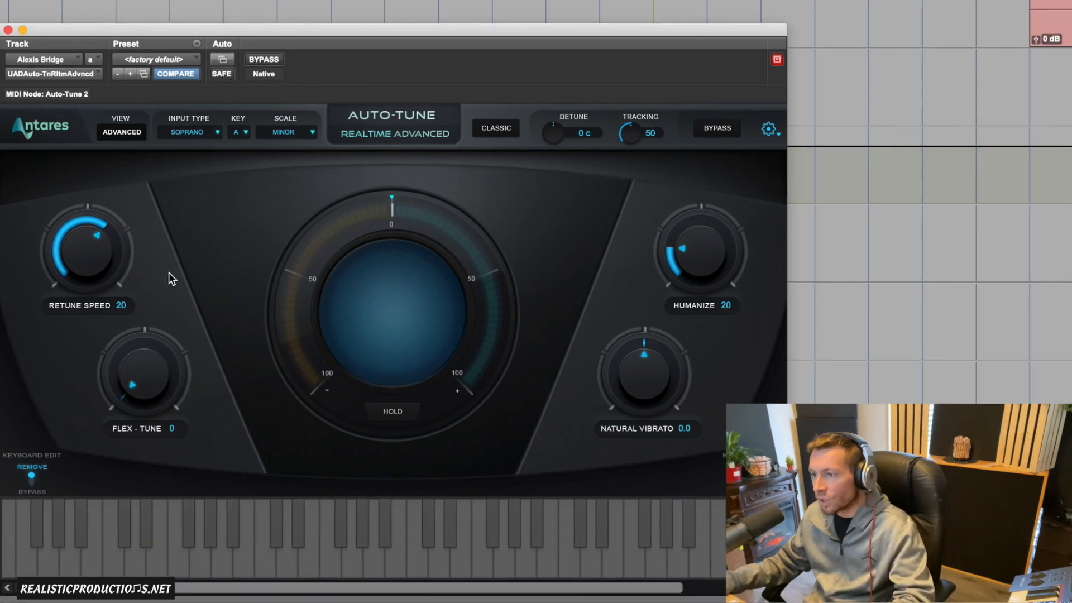
{"action": "left_click_drag", "start_coordinate": [162, 380], "coordinate": [186, 301]}
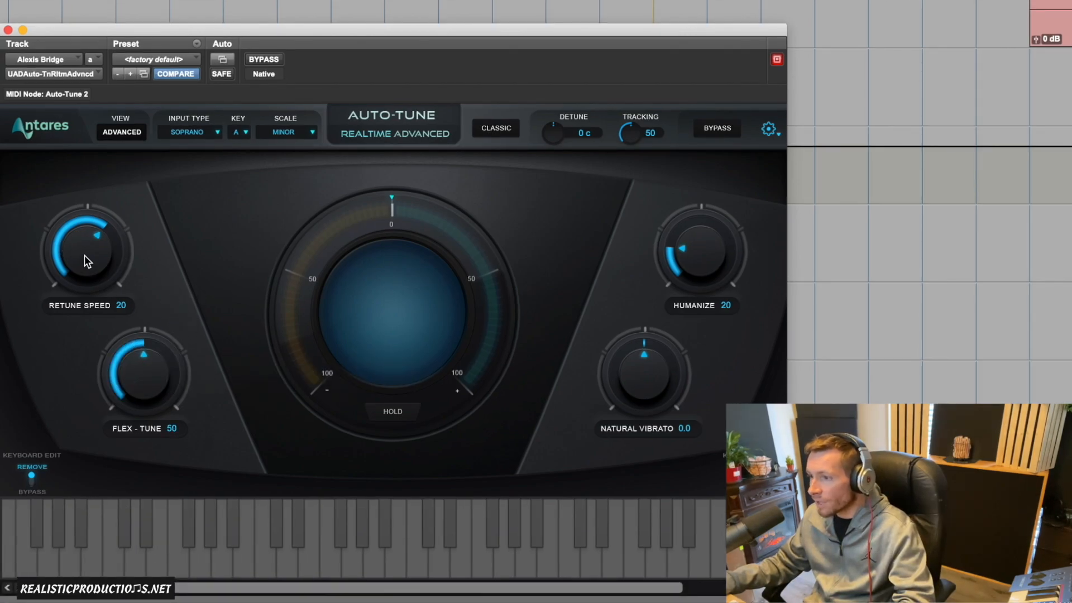
{"action": "left_click_drag", "start_coordinate": [83, 270], "coordinate": [81, 276]}
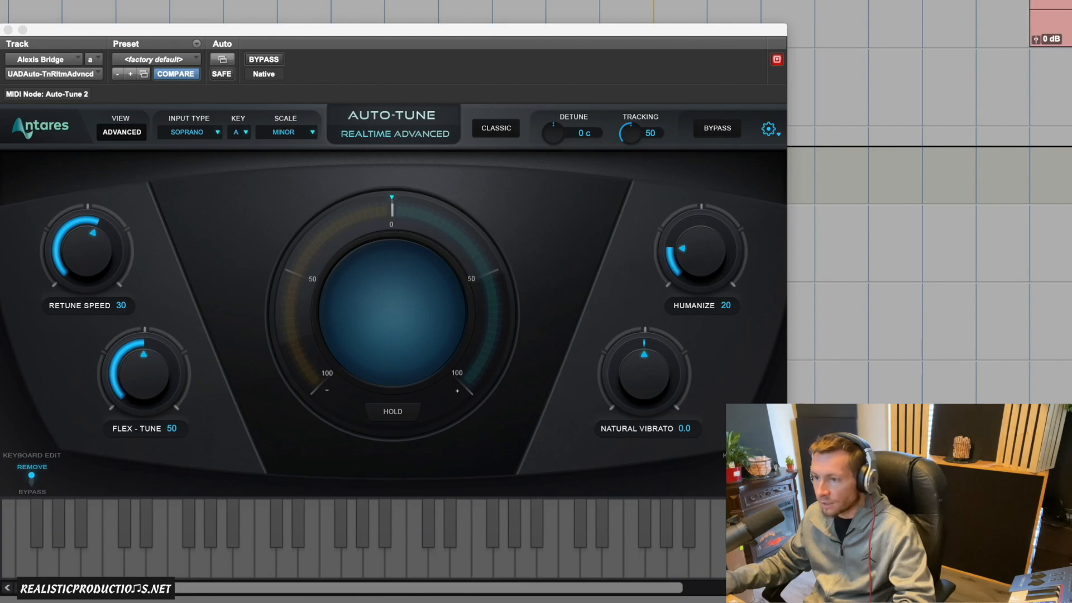
- Close the plug-in window to listen to the bridge vocals, and reposition the reopened Auto-Tune window over the tracks
{"action": "left_click", "coordinate": [7, 31]}
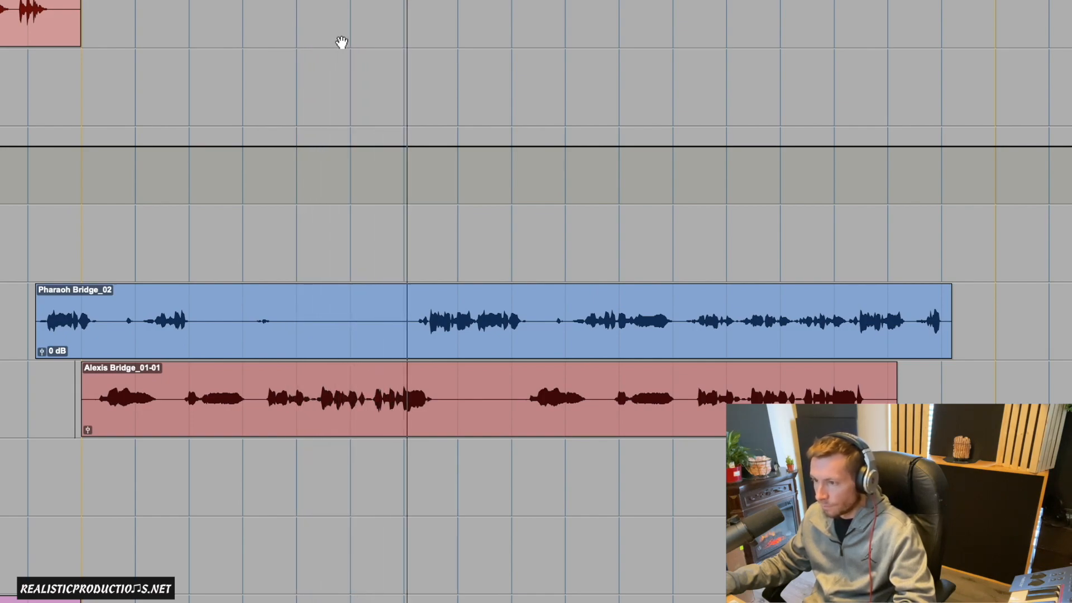
{"action": "key", "text": "space"}
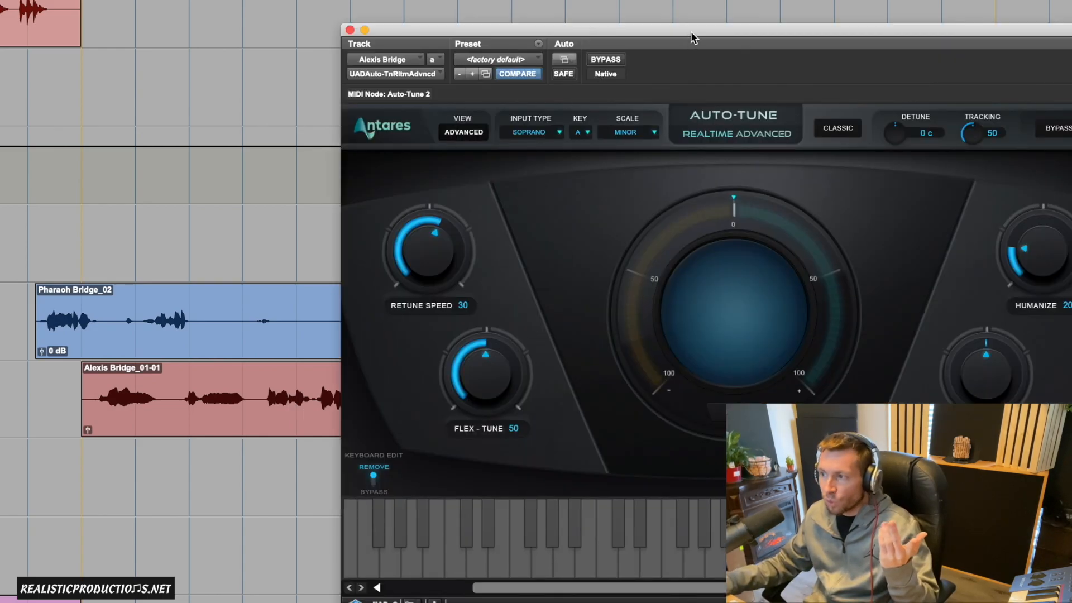
{"action": "left_click_drag", "start_coordinate": [690, 34], "coordinate": [538, 30]}
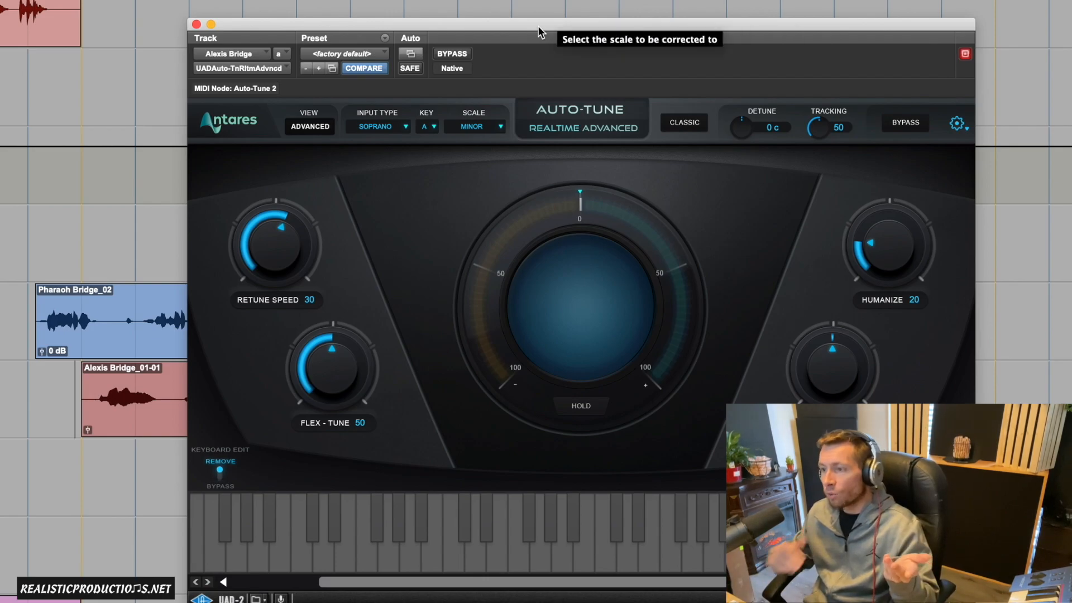